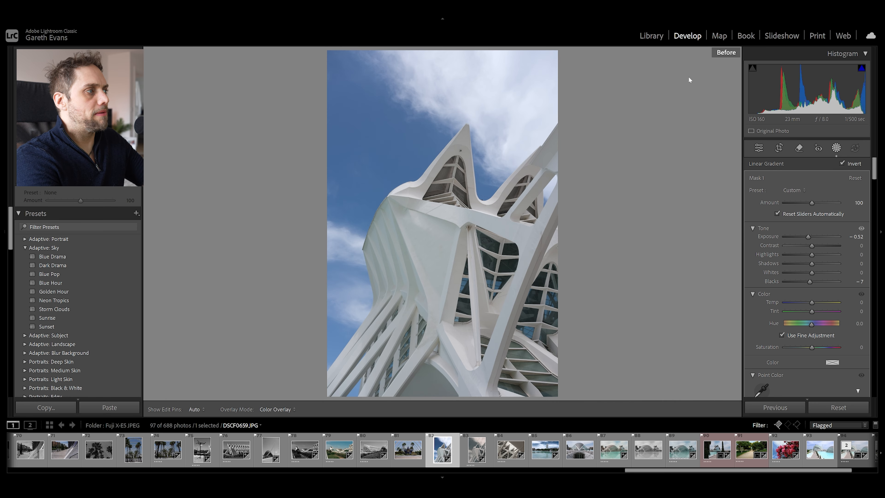
Step: Add a Select Objects mask covering the white building, brushing roughly over its spires and facade
key(backslash)
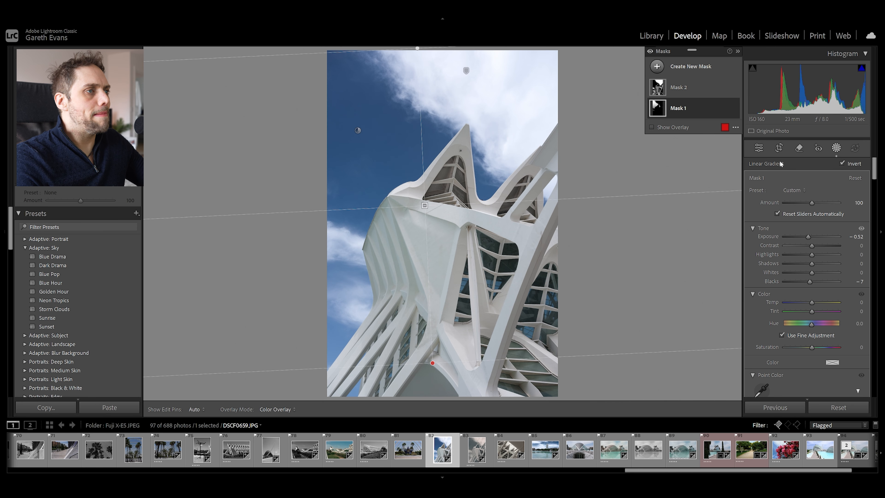
click(763, 149)
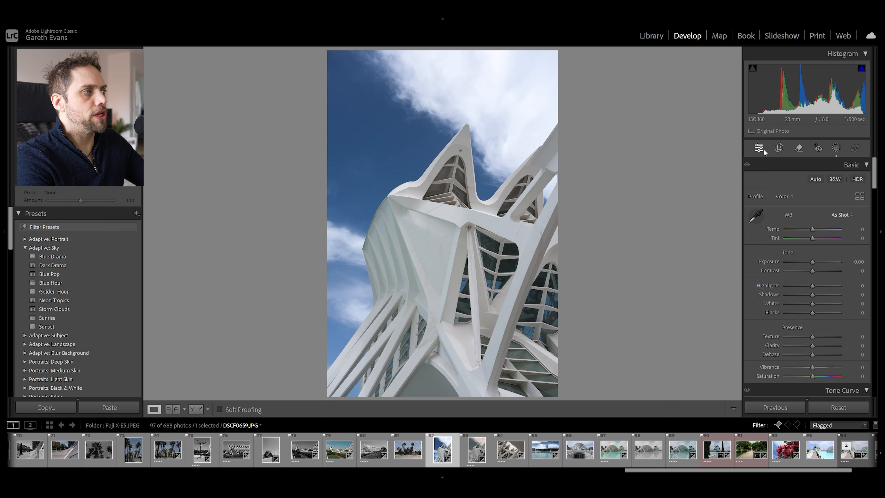
click(837, 148)
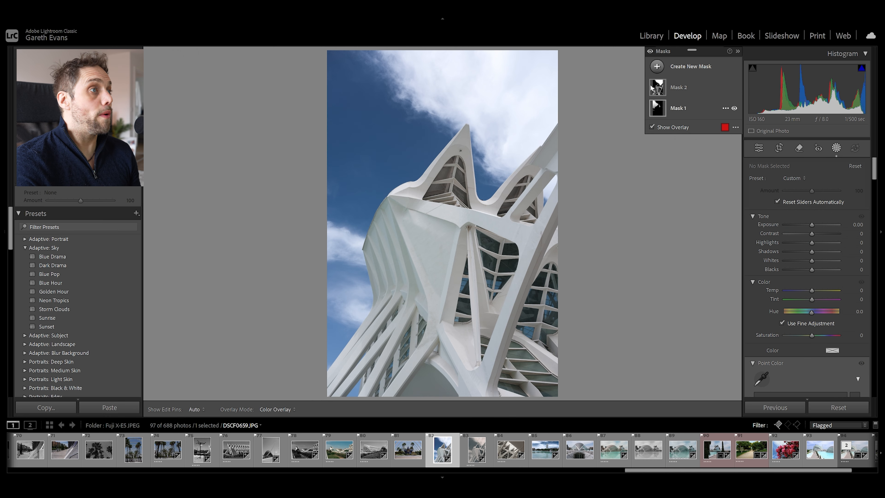
click(687, 66)
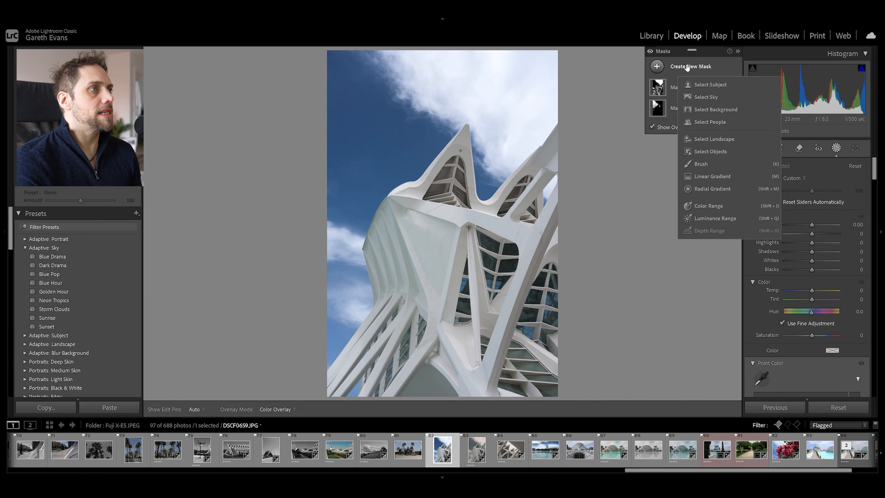
click(713, 153)
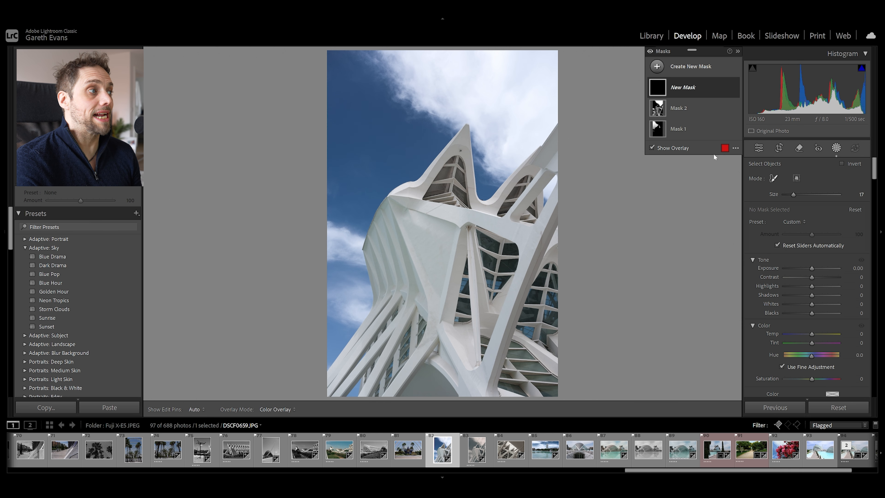
scroll(453, 172, down, 2)
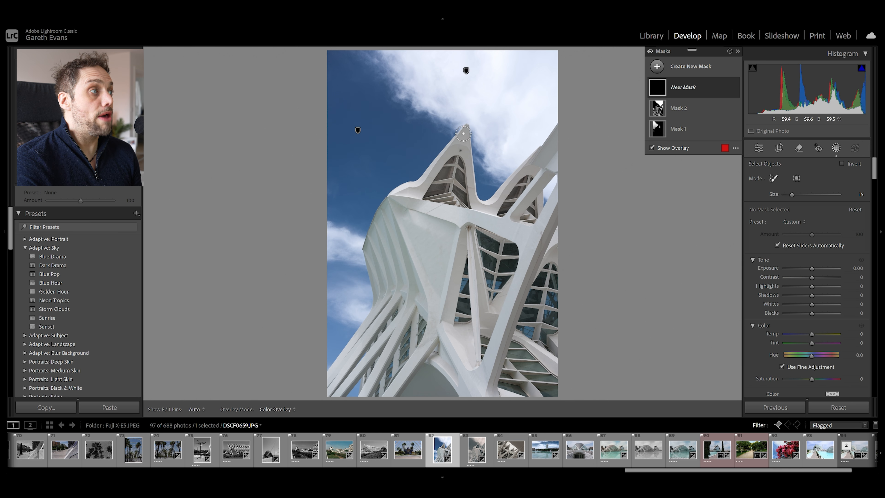
mouse_move(466, 133)
mouse_down()
mouse_move(379, 225)
mouse_move(385, 298)
mouse_move(368, 345)
mouse_move(338, 384)
mouse_move(378, 309)
mouse_move(317, 396)
mouse_move(396, 343)
mouse_move(386, 400)
mouse_move(433, 381)
mouse_move(551, 405)
mouse_move(537, 345)
mouse_move(562, 133)
mouse_move(490, 211)
mouse_move(475, 197)
mouse_move(463, 154)
mouse_move(424, 220)
mouse_move(397, 205)
mouse_move(447, 214)
mouse_move(460, 229)
mouse_move(521, 201)
mouse_up()
mouse_move(530, 170)
mouse_down()
mouse_move(546, 224)
mouse_move(505, 381)
mouse_move(538, 421)
mouse_move(557, 334)
mouse_move(551, 263)
mouse_move(489, 382)
mouse_move(456, 297)
mouse_move(435, 269)
mouse_move(411, 263)
mouse_up()
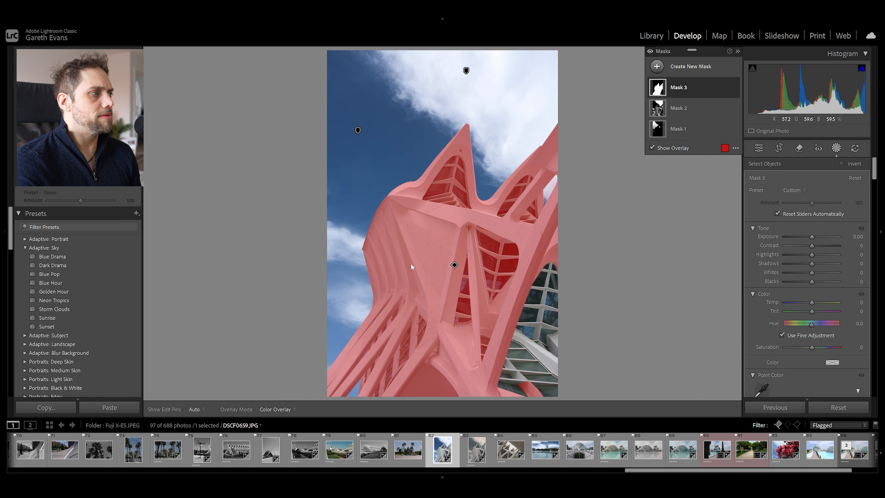
Step: Set the building mask's exposure to 0.22, contrast to 16 and clarity to 15
drag(812, 236, 817, 246)
scroll(770, 321, down, 2)
scroll(777, 328, down, 3)
scroll(791, 338, up, 3)
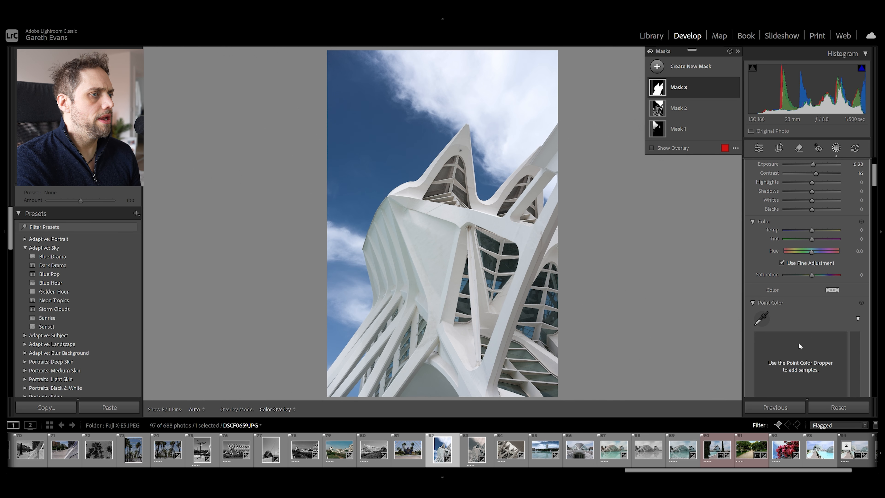
scroll(776, 300, up, 2)
scroll(778, 303, down, 6)
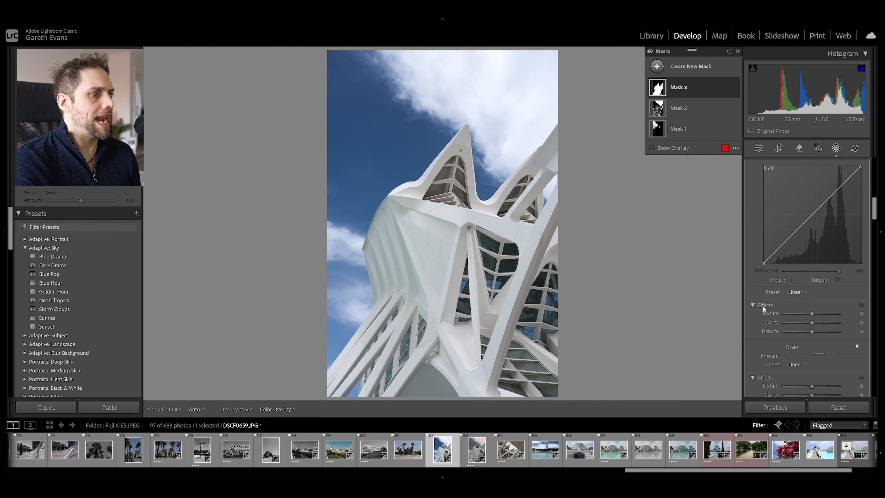
drag(813, 323, 817, 322)
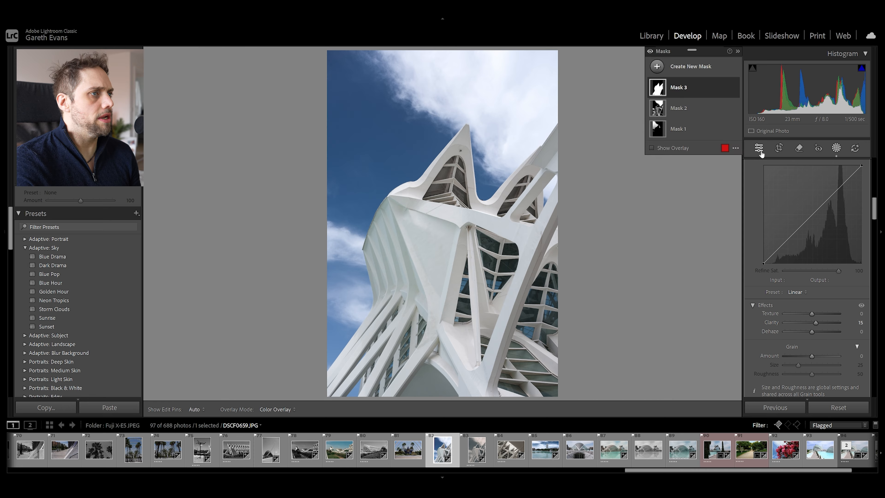
Step: Leave masking and compare the edited building photo with its original version
click(760, 151)
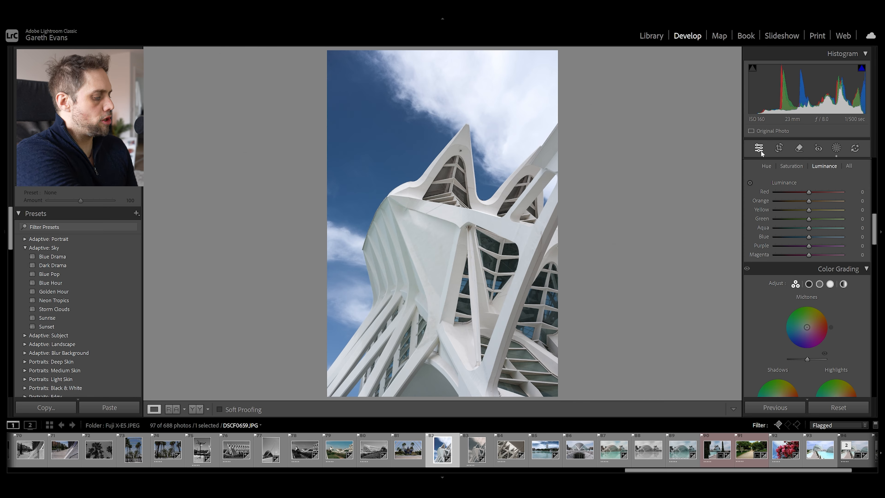
key(backslash)
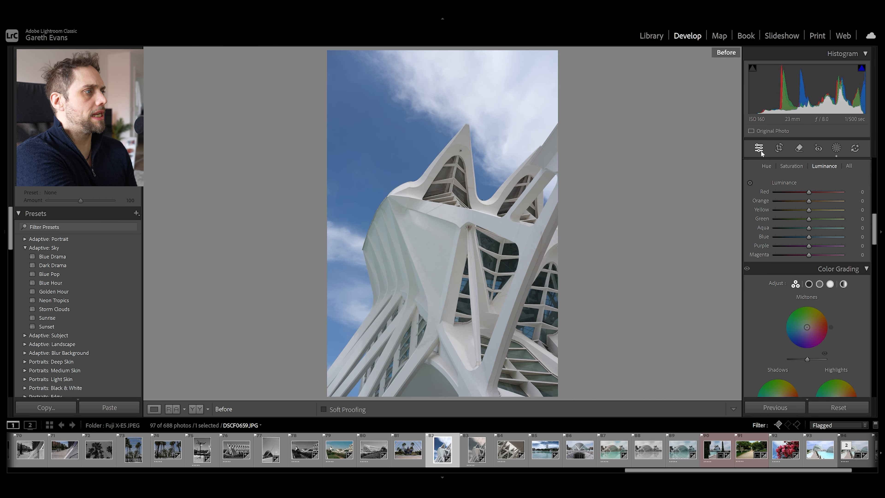
key(backslash)
key(backslash)
key(backslash)
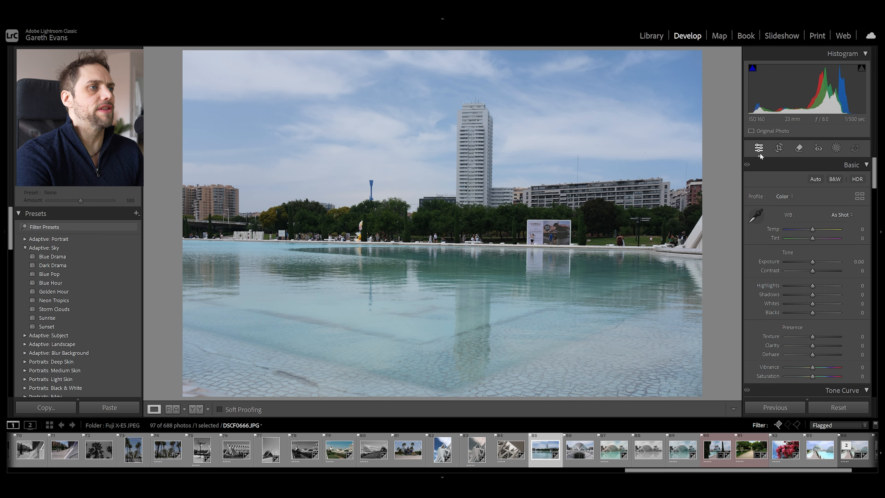
Step: Create a Color Range mask on DSCF0666.JPG by sampling the blue sky, with Refine set to 24
click(836, 147)
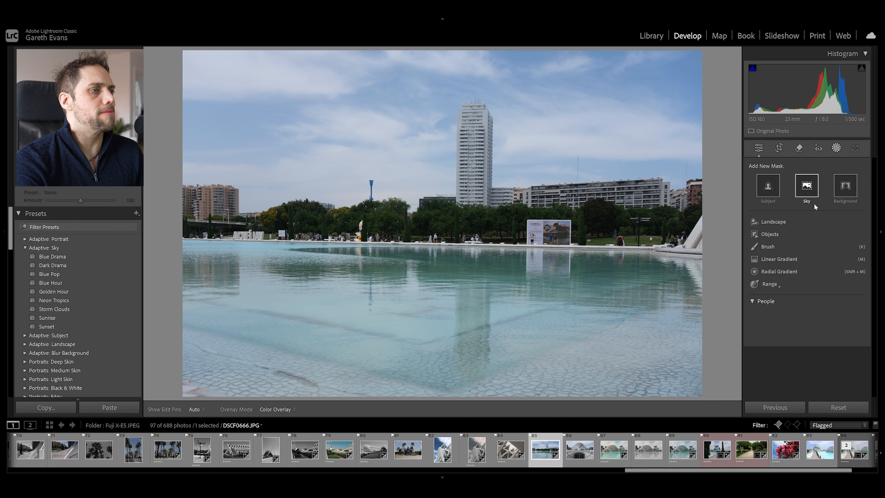
mouse_move(771, 285)
click(781, 301)
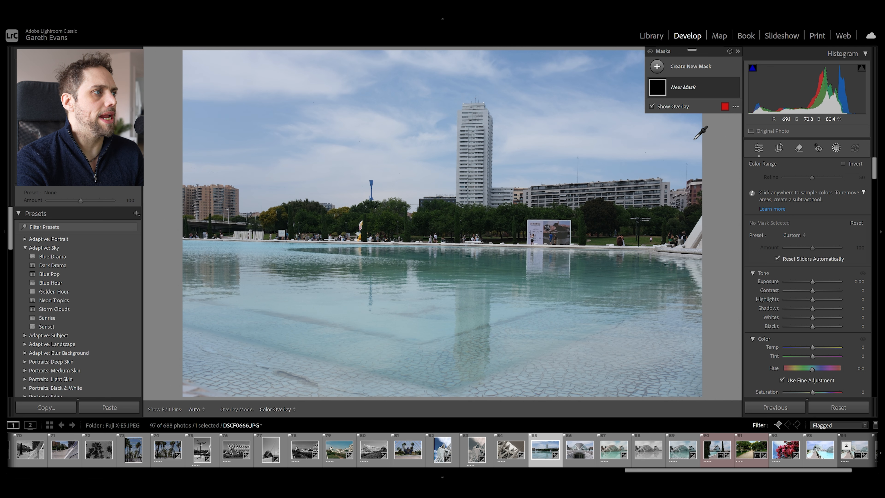
click(640, 79)
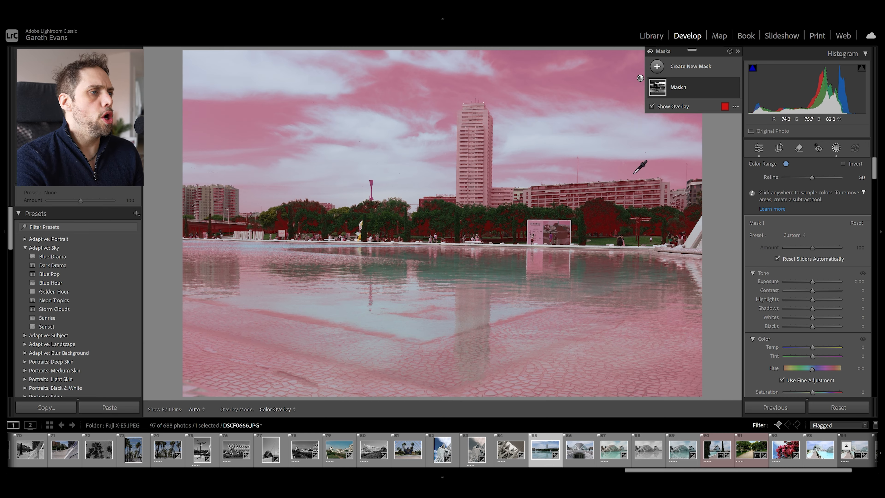
drag(810, 177, 798, 188)
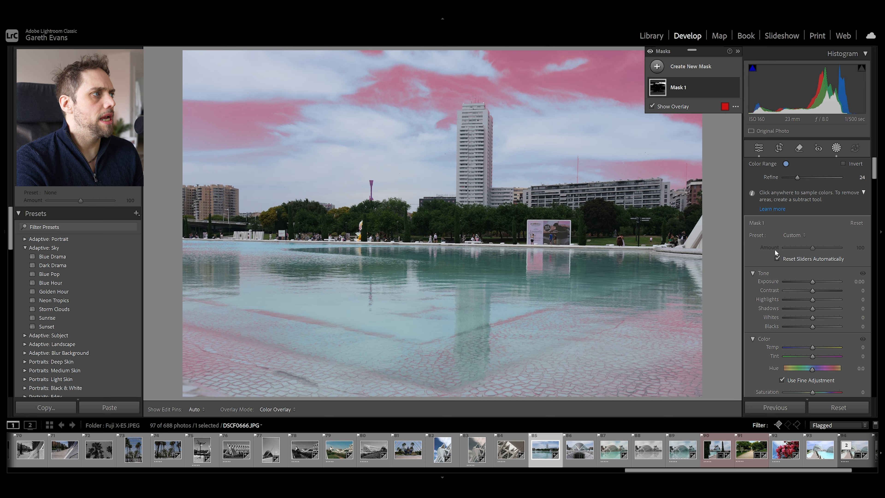
Step: Intersect the blue-sky mask with a linear gradient running down from the upper sky, limiting the mask to the sky above the waterline
right_click(713, 85)
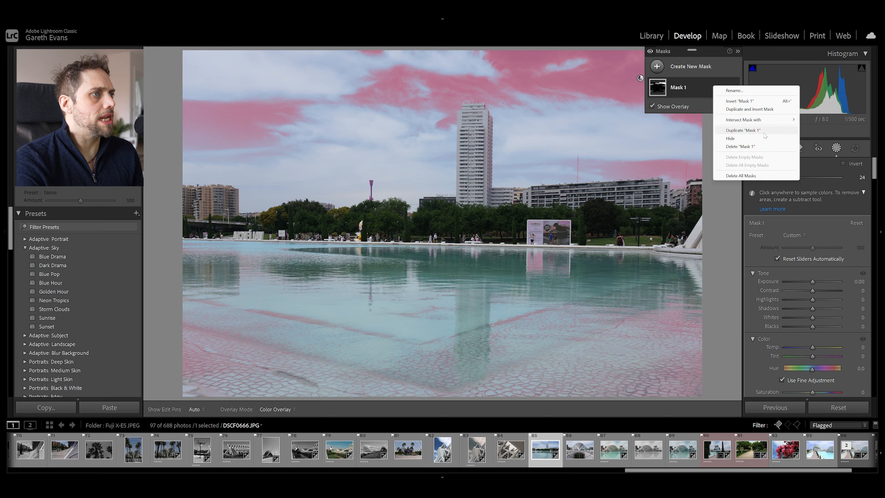
mouse_move(777, 119)
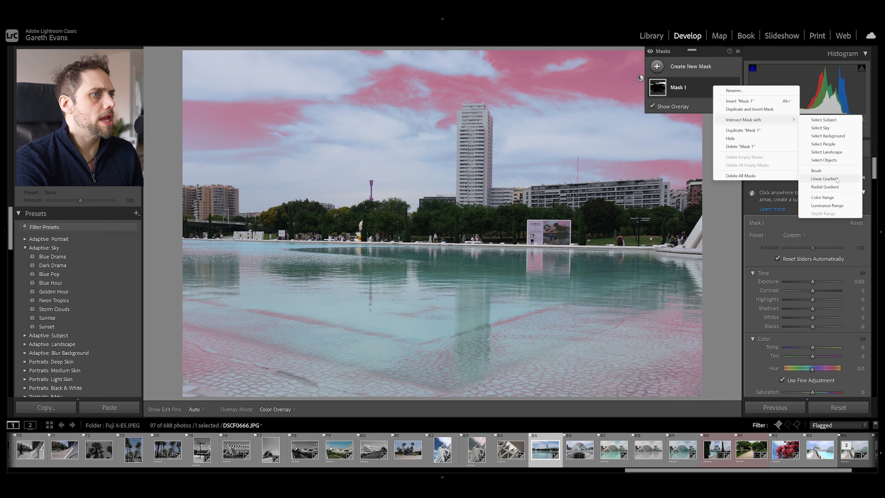
click(825, 179)
drag(486, 57, 488, 225)
mouse_move(487, 141)
mouse_down()
mouse_move(471, 102)
mouse_move(472, 112)
mouse_up()
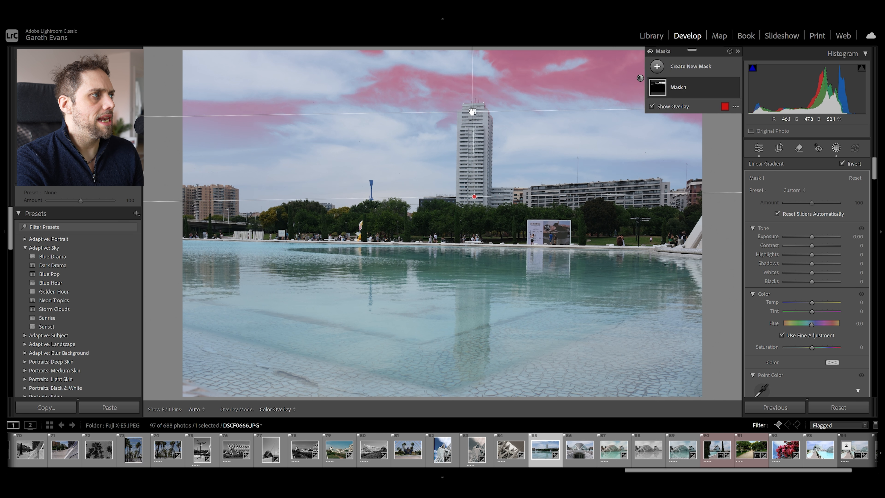
drag(473, 198, 475, 218)
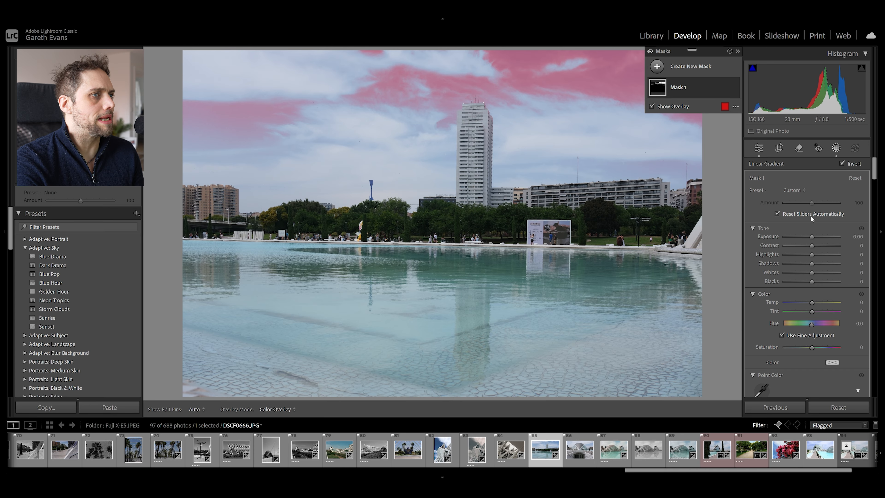
Step: Set the blue-sky mask's exposure to -0.95, contrast to 23, blacks to -11 and dehaze to 16
drag(808, 237, 817, 247)
drag(810, 283, 809, 281)
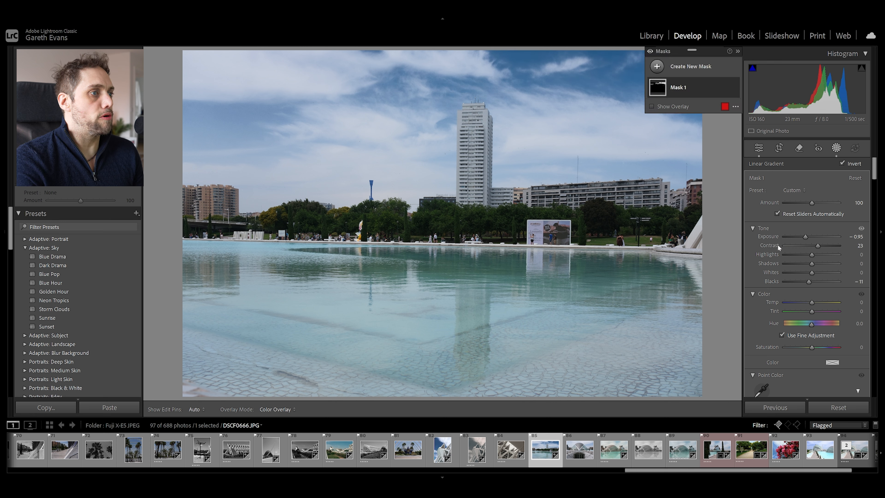
scroll(788, 251, down, 10)
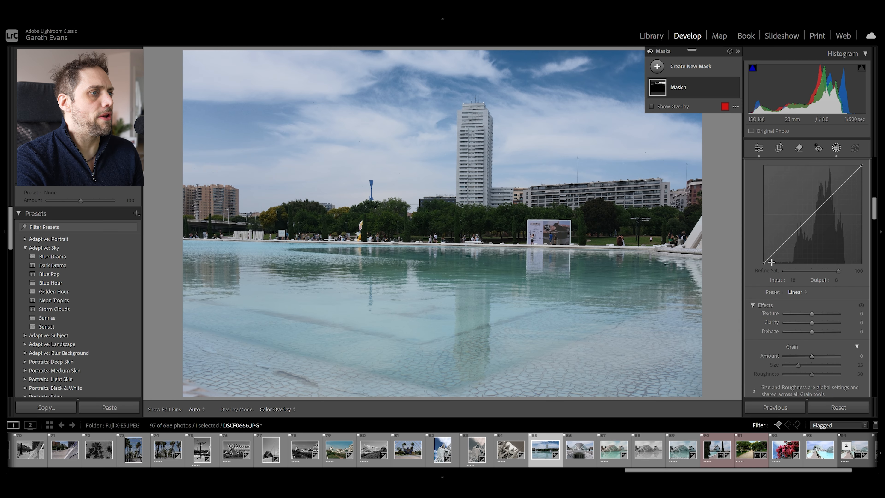
drag(813, 259, 816, 259)
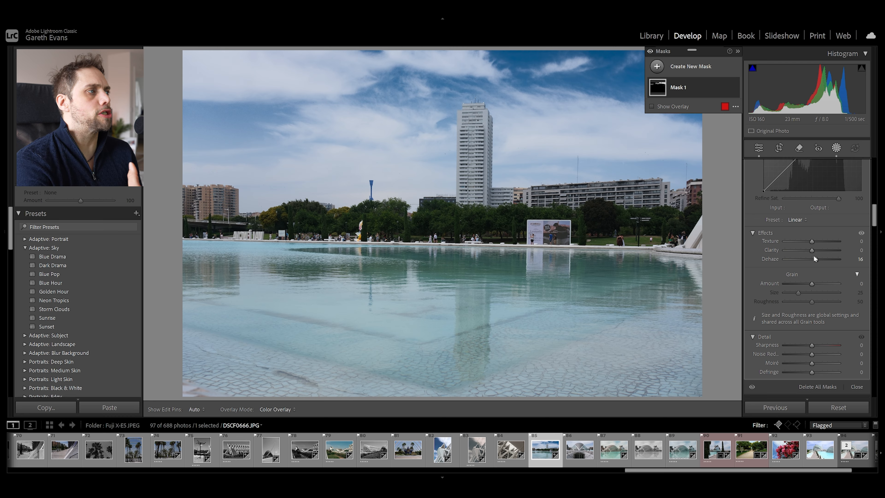
Step: Create a second Color Range mask by sampling the white clouds near the tower, with Refine set to 34
click(704, 66)
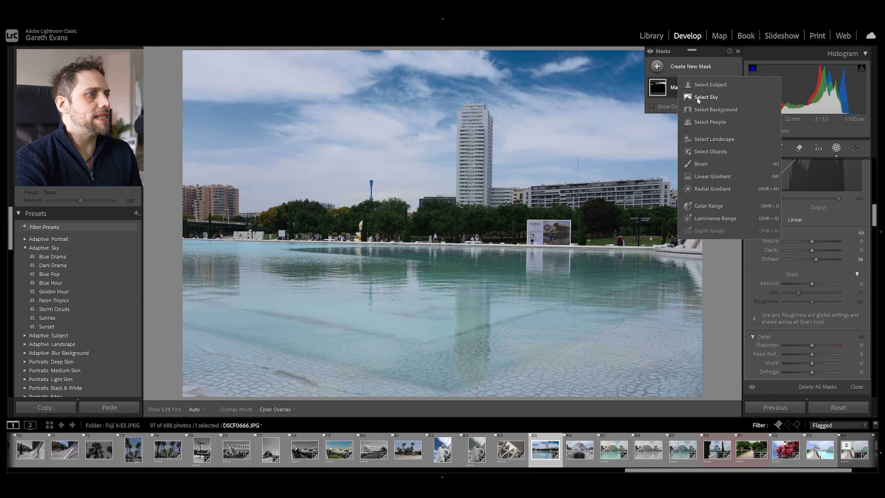
click(709, 206)
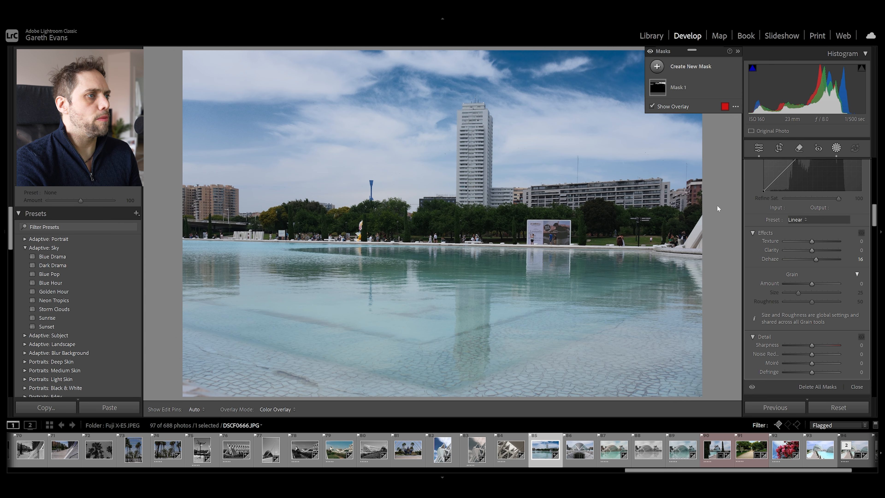
drag(530, 140, 573, 148)
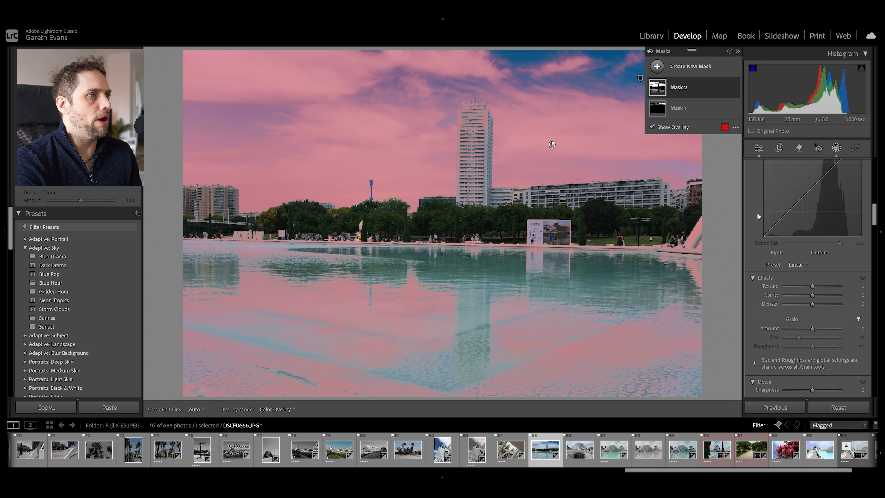
scroll(756, 241, up, 10)
drag(812, 179, 803, 182)
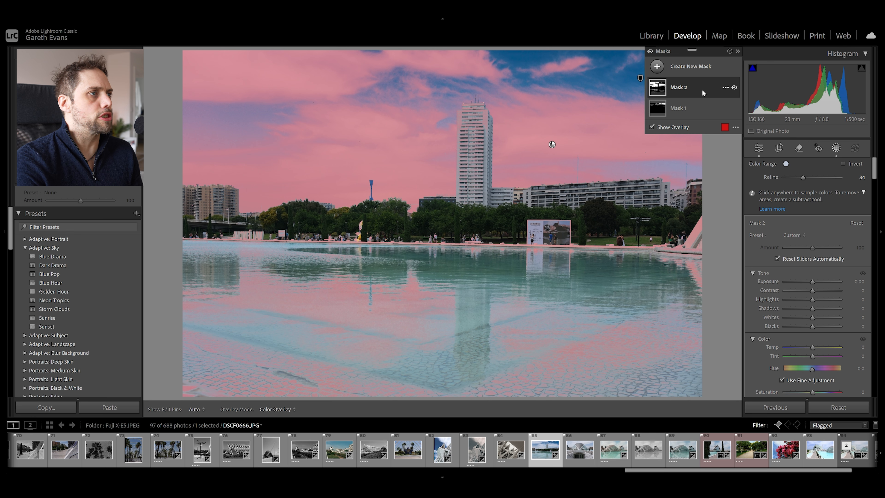
Step: Intersect the cloud mask with a Select Sky selection, and set its exposure to 0.46 and whites to 8
right_click(702, 90)
mouse_move(777, 124)
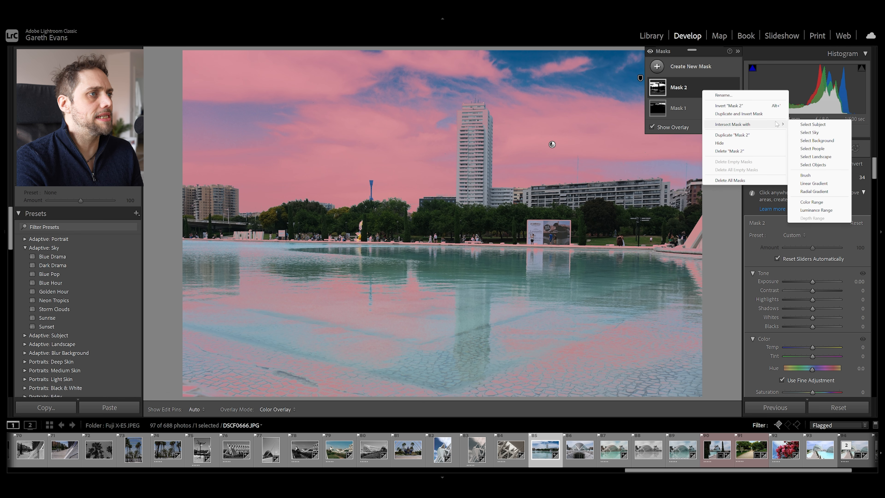
click(813, 133)
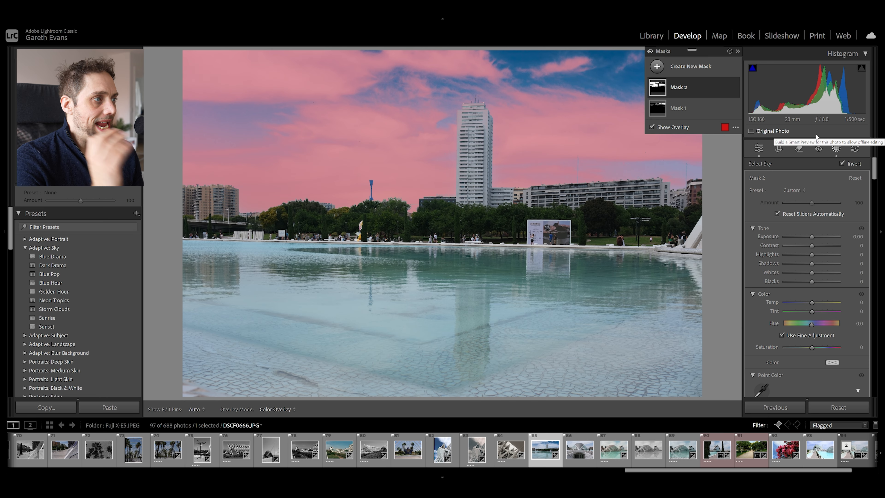
drag(812, 237, 815, 240)
drag(812, 273, 814, 272)
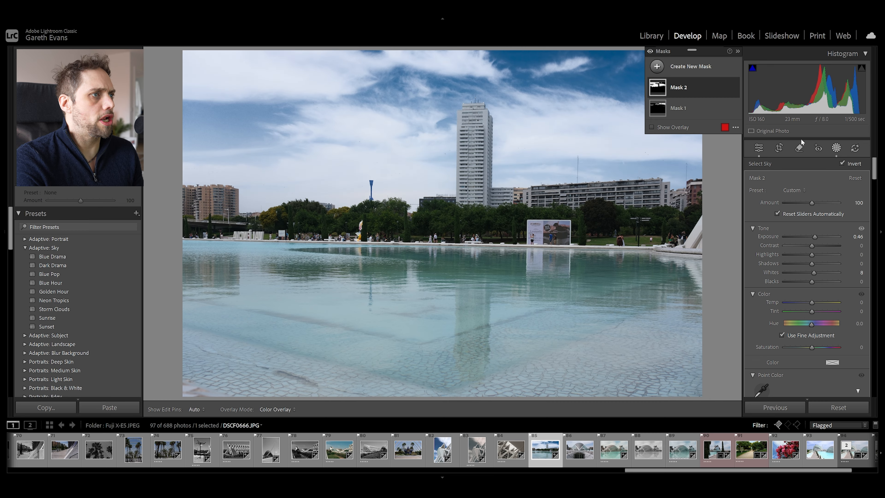
Step: Leave masking and compare the edited waterfront photo with its original version several times
click(760, 148)
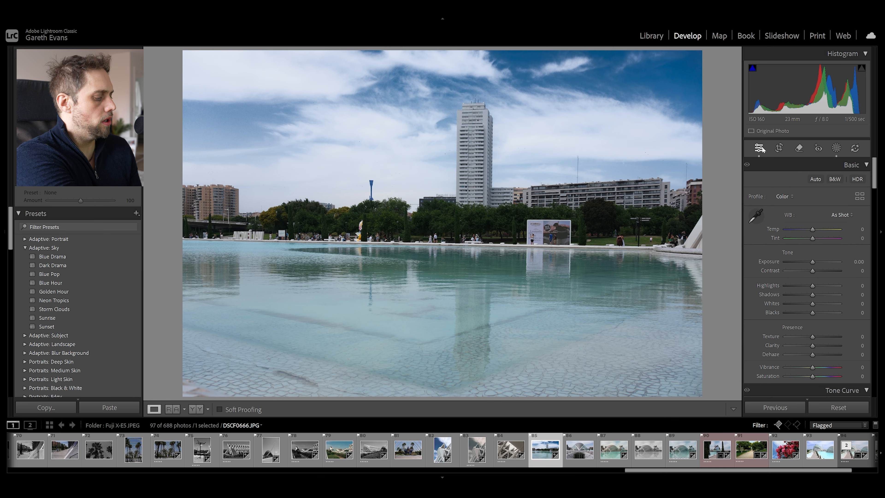
key(backslash)
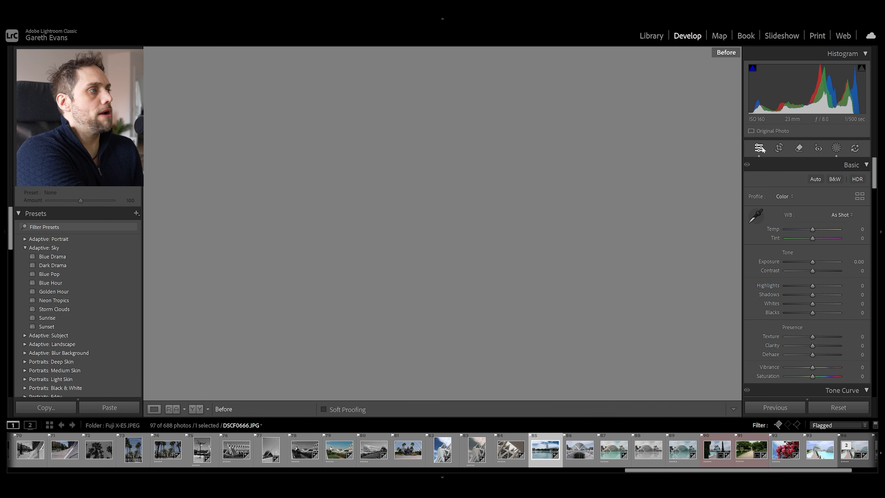
key(backslash)
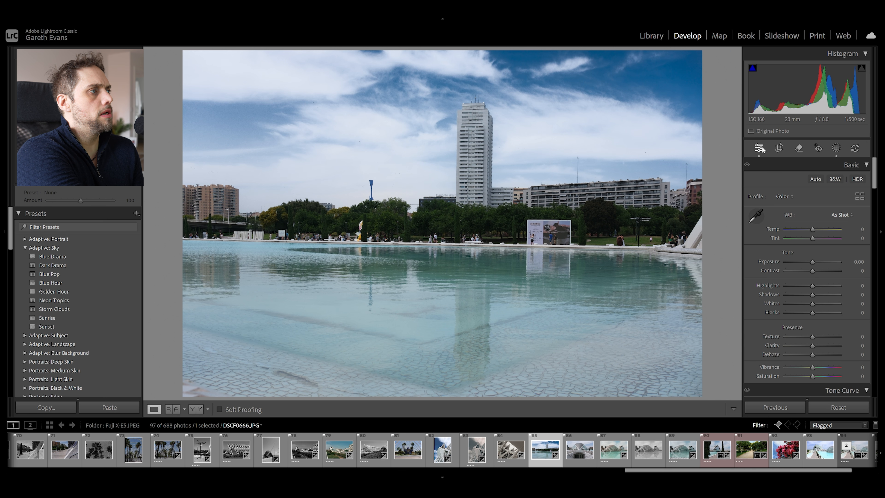
key(backslash)
key(backslash)
key(backslash)
key(backslash)
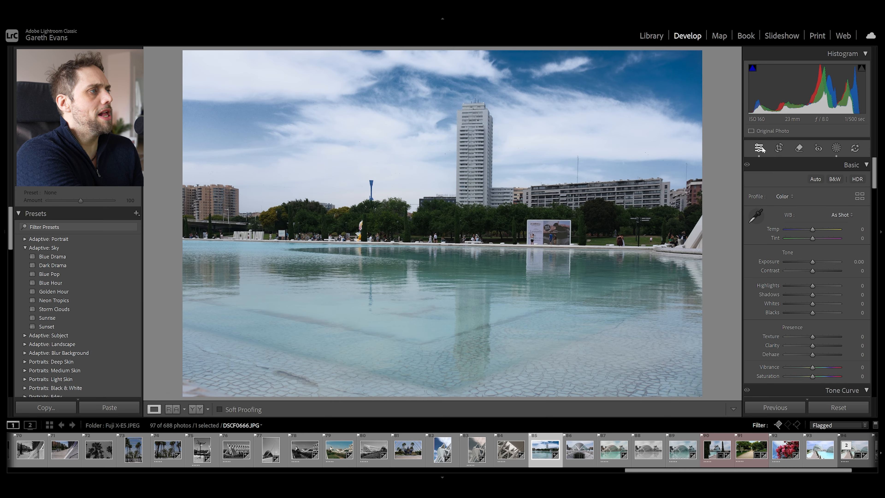
Step: Compare the waterfront photo with its original once more, and move the first mask's linear gradient up to just above the tower
key(backslash)
key(backslash)
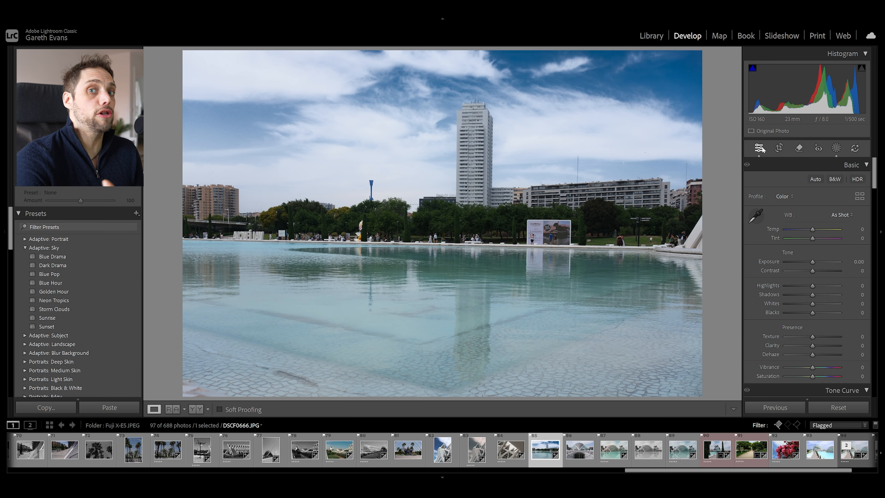
click(837, 148)
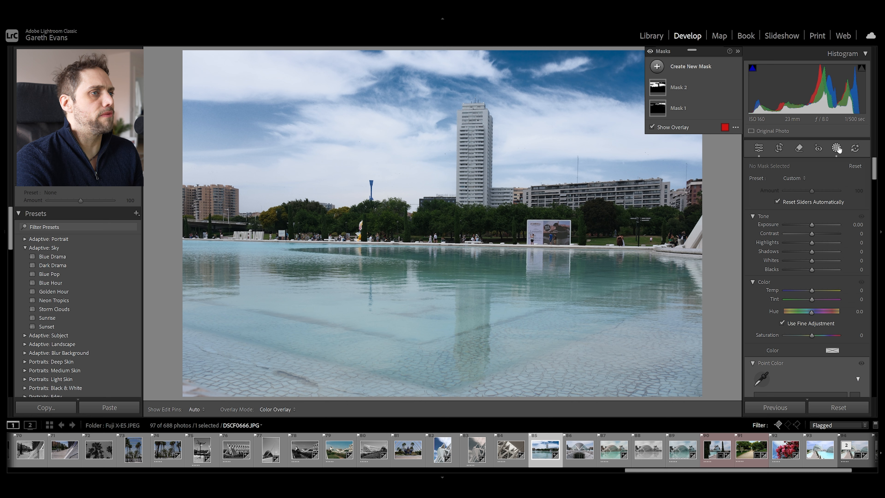
click(685, 108)
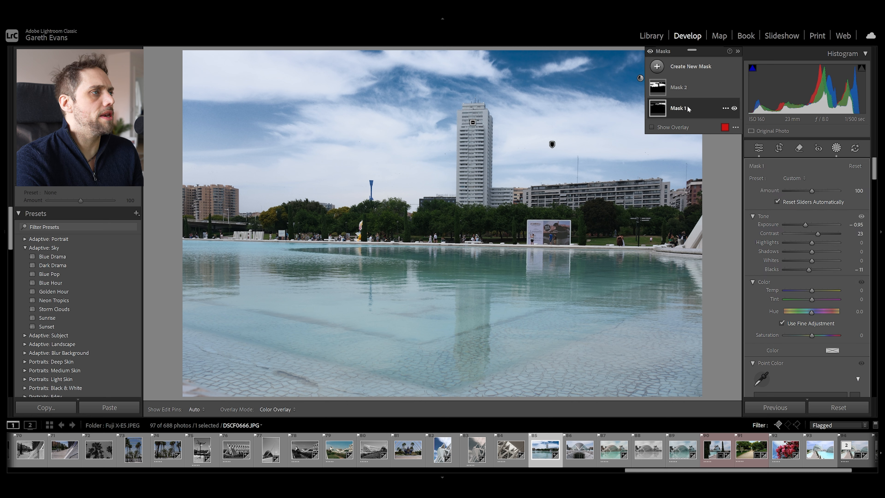
click(690, 111)
click(698, 125)
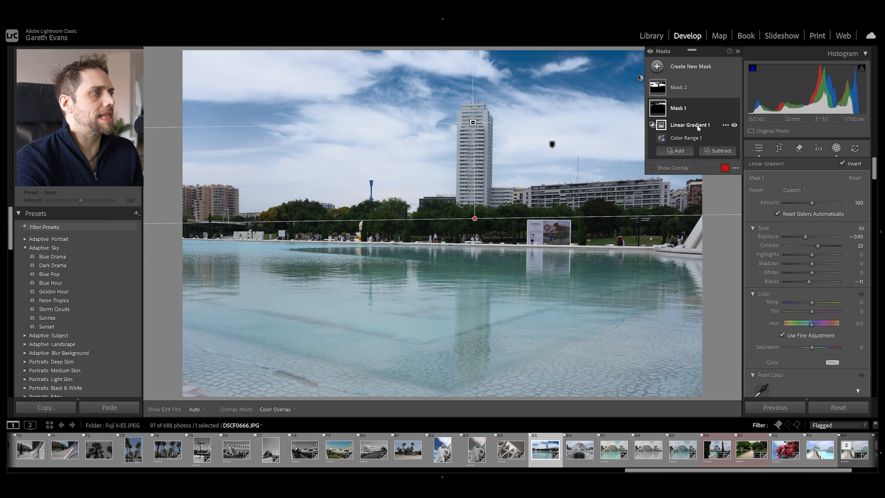
drag(474, 125, 460, 99)
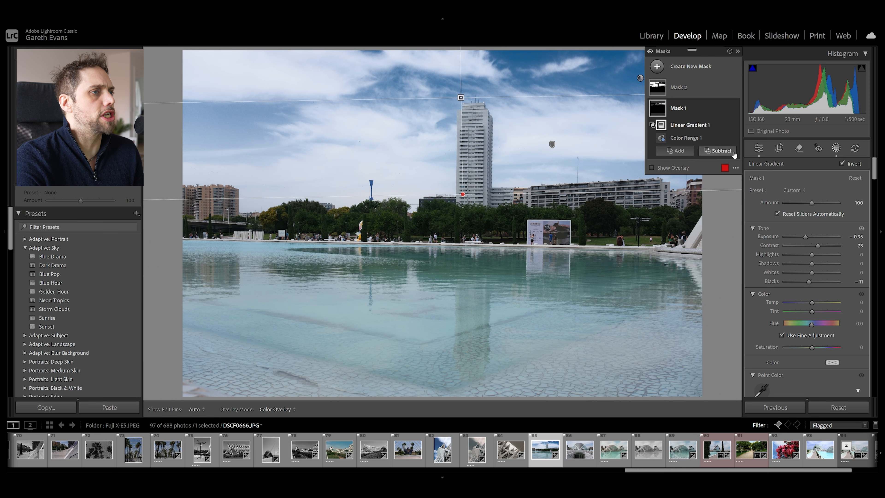
click(760, 149)
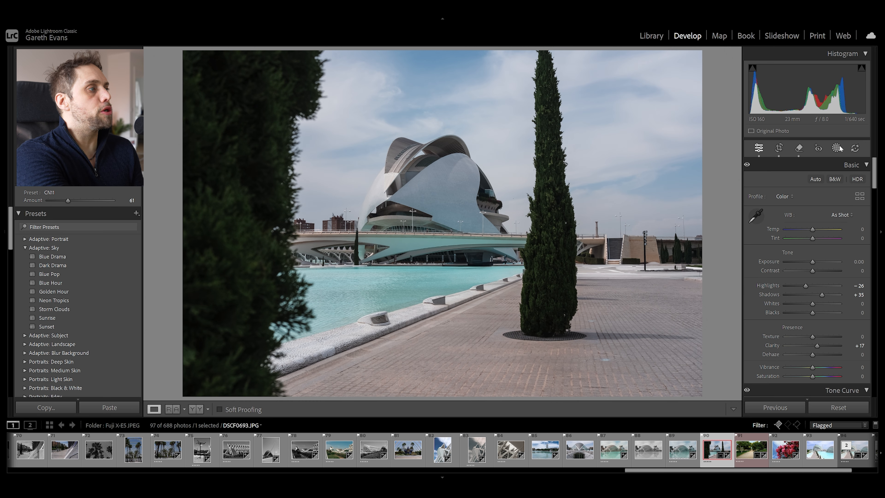
Step: Create a Color Range mask on photo DSCF0693.JPG by sampling the blue sky above the building, with Refine set to 22
click(838, 149)
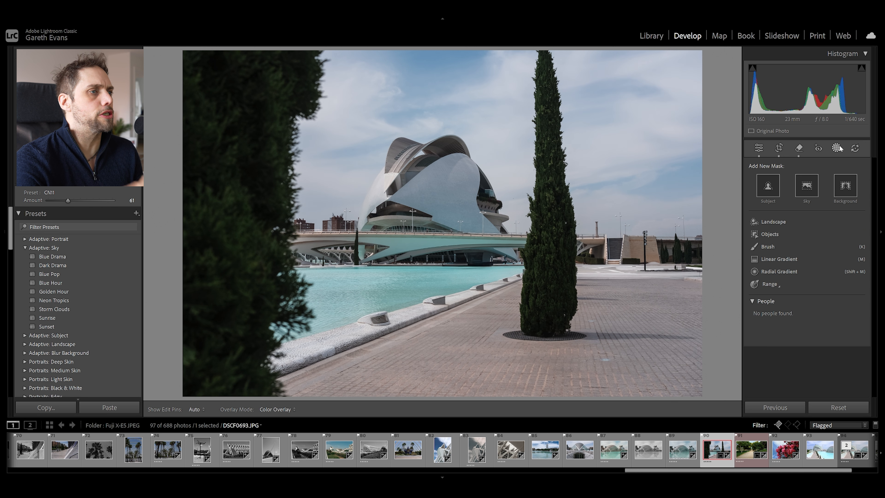
click(791, 282)
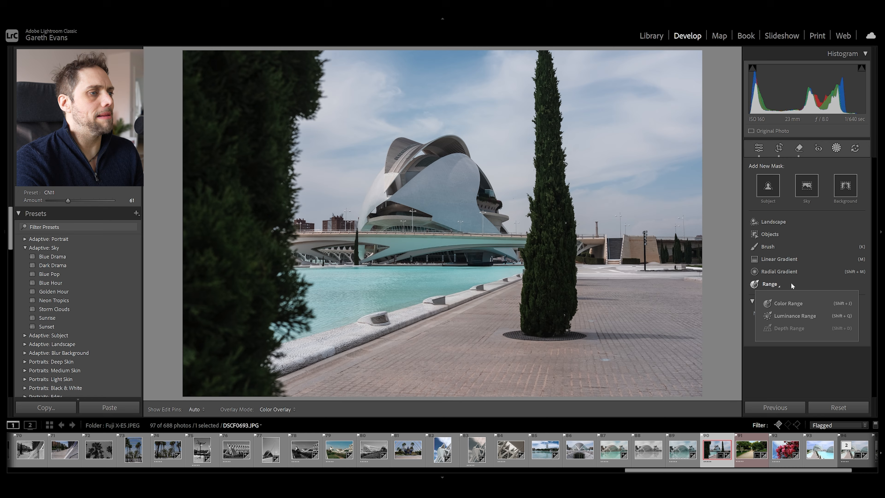
click(795, 303)
drag(416, 51, 461, 71)
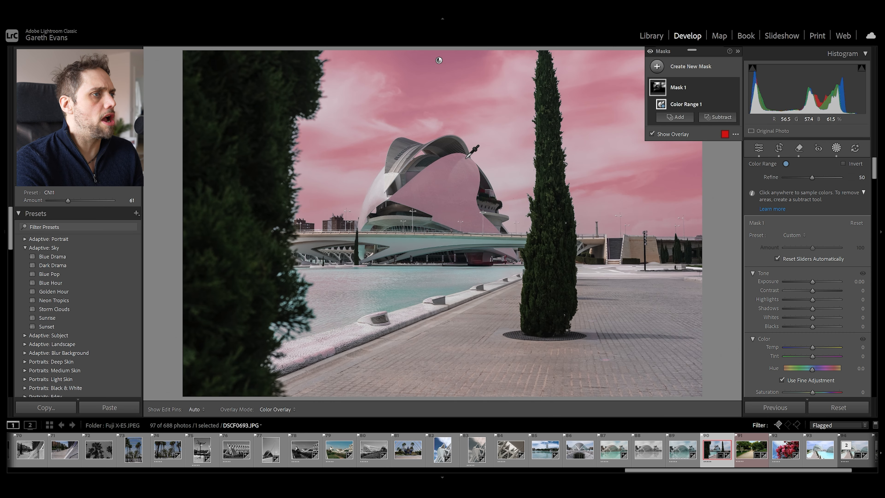
drag(812, 177, 796, 179)
Step: Set the blue-sky mask's exposure to -0.72, contrast to 19 and blacks to -12
drag(814, 281, 819, 291)
drag(813, 327, 813, 304)
scroll(750, 305, down, 8)
scroll(771, 322, up, 10)
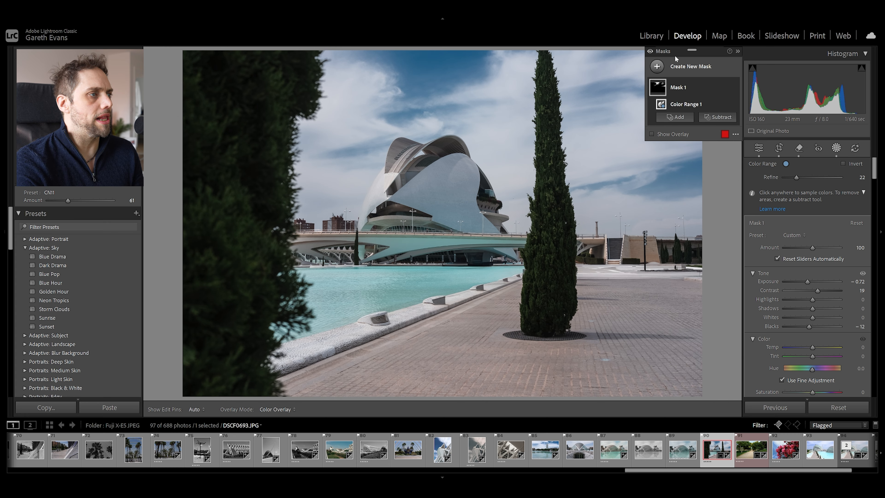
Step: Intersect the blue-sky mask with a linear gradient running from the upper sky downwards, and extend its fade towards the waterline
click(734, 88)
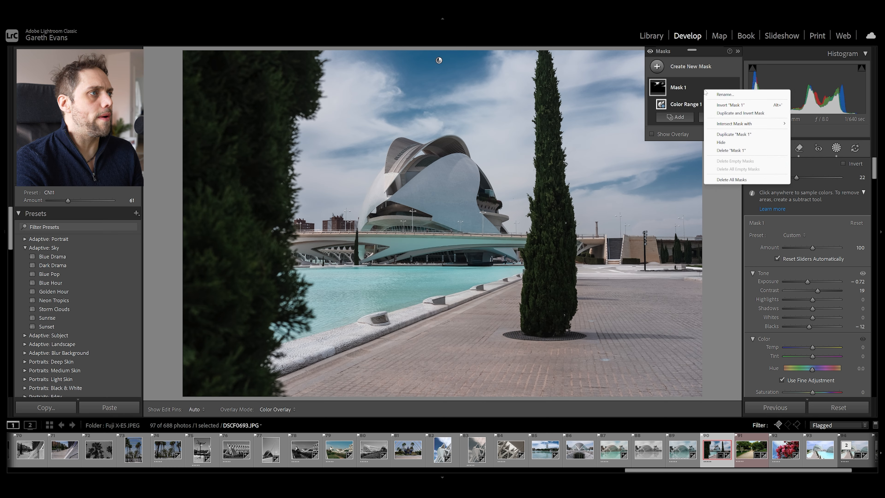
mouse_move(756, 123)
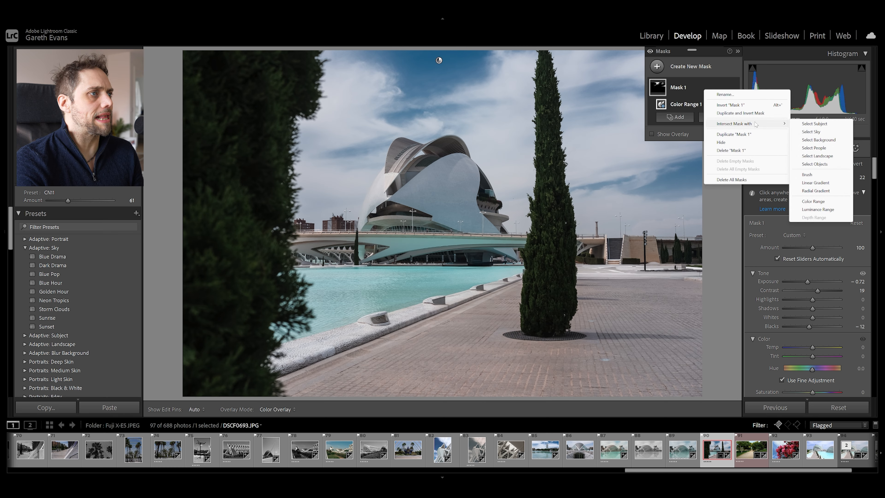
click(825, 183)
mouse_move(498, 57)
mouse_down()
mouse_move(486, 198)
mouse_move(495, 230)
mouse_up()
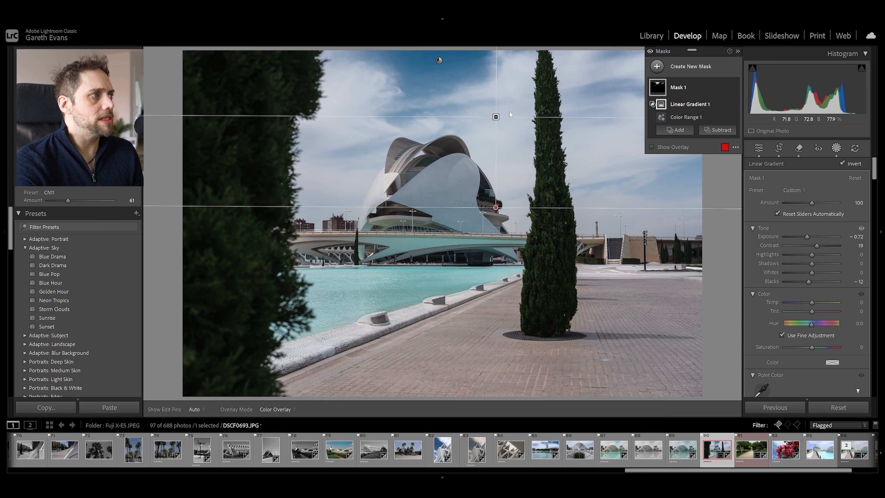
drag(496, 117, 495, 82)
drag(494, 175, 505, 263)
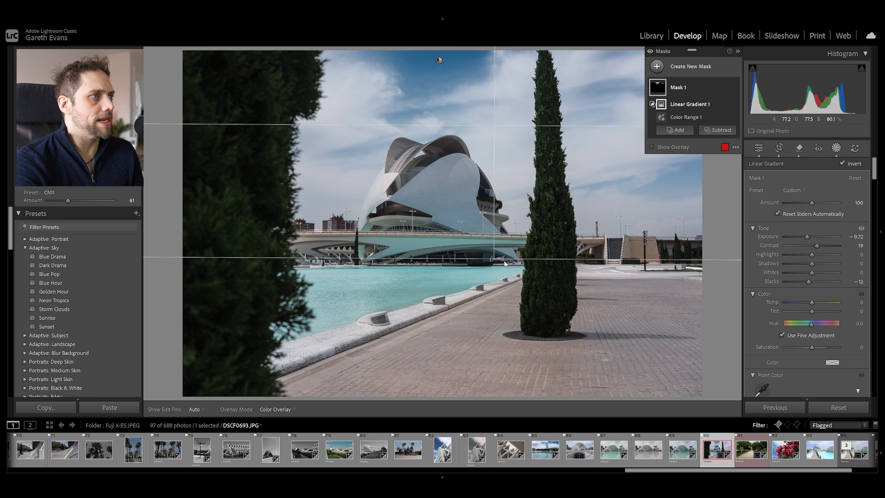
Step: Set the blue-sky mask's exposure to -1.19, and reposition its gradient to fade from just above the building down to the paving
click(702, 90)
drag(808, 225, 804, 225)
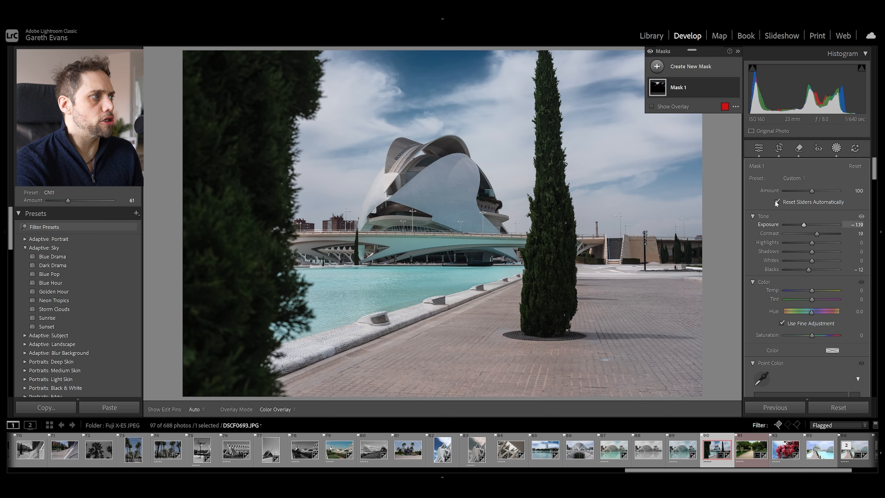
mouse_move(493, 125)
drag(494, 126, 493, 59)
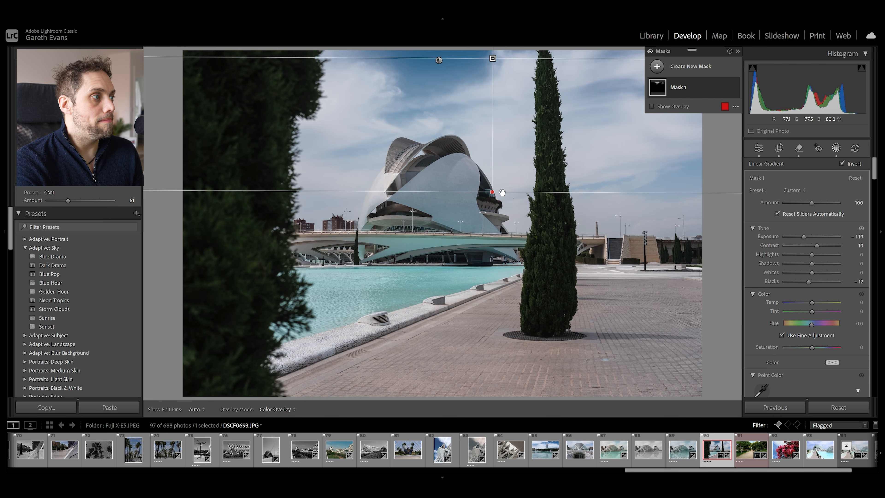
drag(493, 194, 490, 293)
mouse_move(492, 109)
mouse_down()
mouse_move(493, 122)
mouse_move(491, 103)
mouse_move(492, 113)
mouse_up()
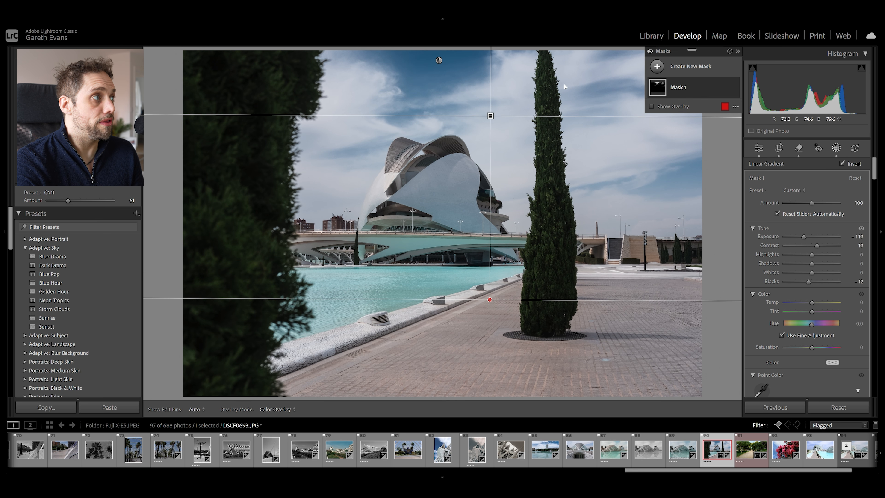
Step: Create a second Color Range mask by sampling the pale clouds beside the tall cypress, with Refine set to 26
click(705, 66)
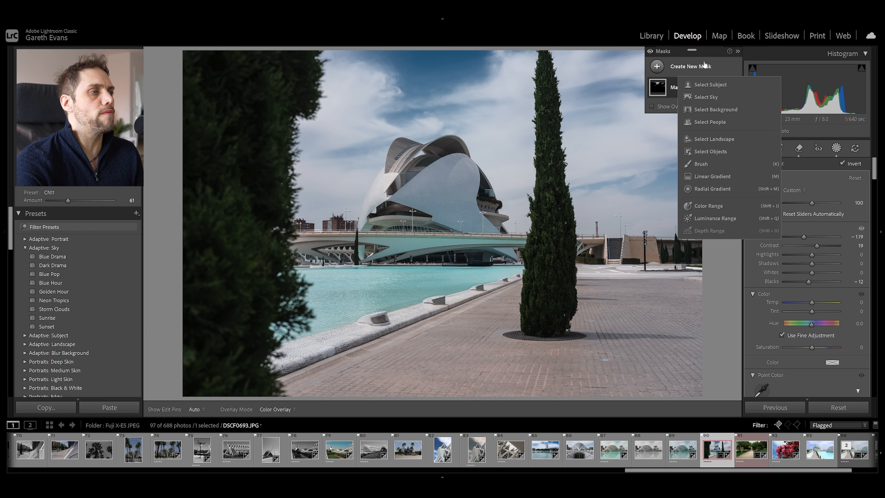
click(728, 205)
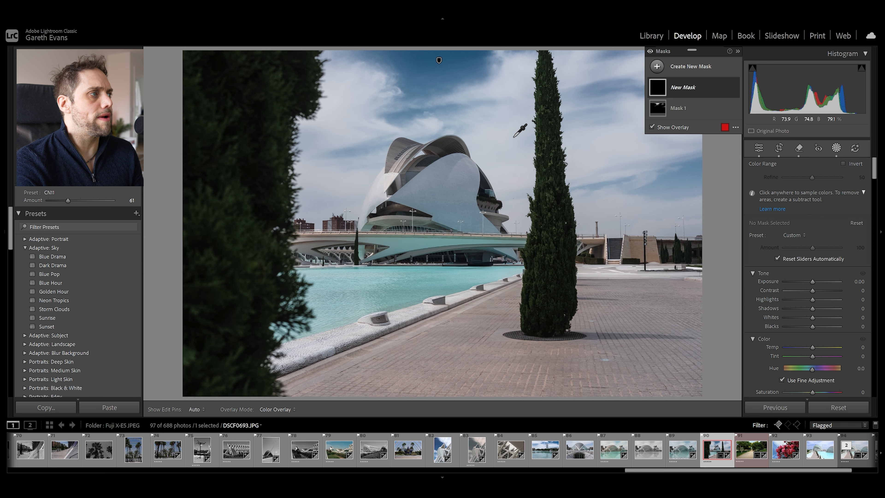
click(505, 151)
drag(813, 177, 801, 179)
Step: Intersect the cloud mask with a Select Sky selection, slightly raise its exposure and whites, and deselect the mask
right_click(698, 88)
mouse_move(738, 122)
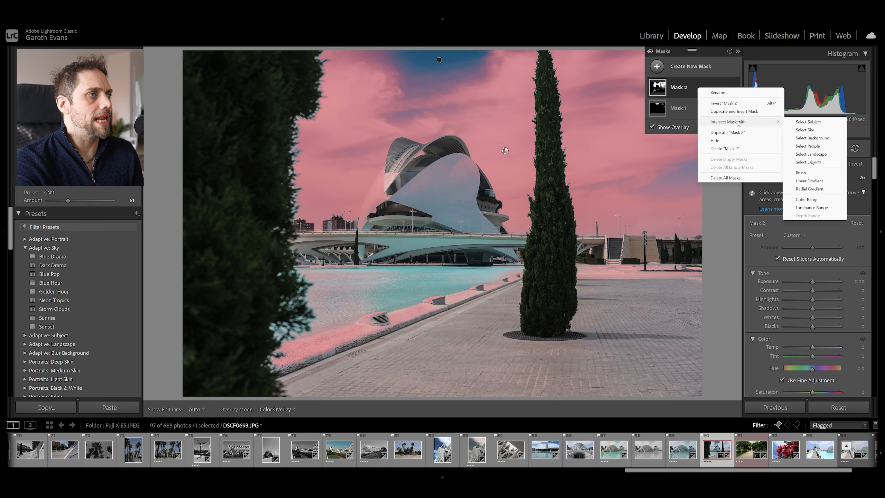
click(807, 130)
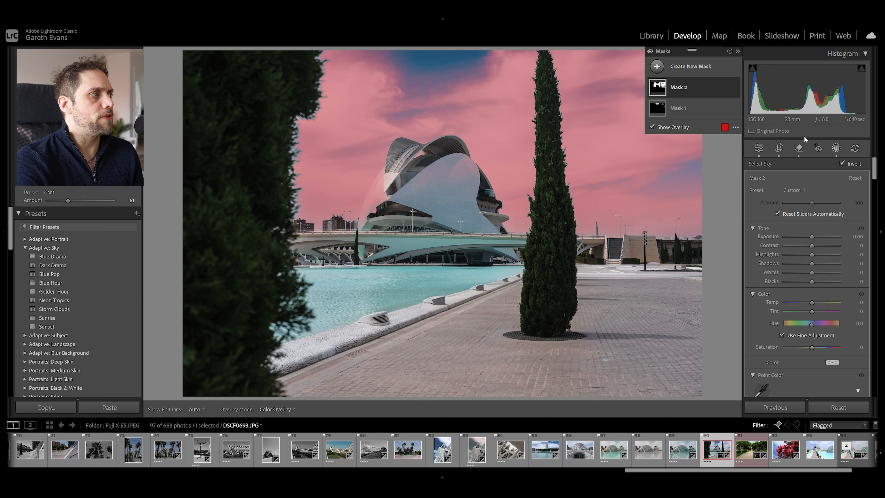
drag(812, 237, 814, 237)
drag(813, 273, 815, 275)
click(684, 88)
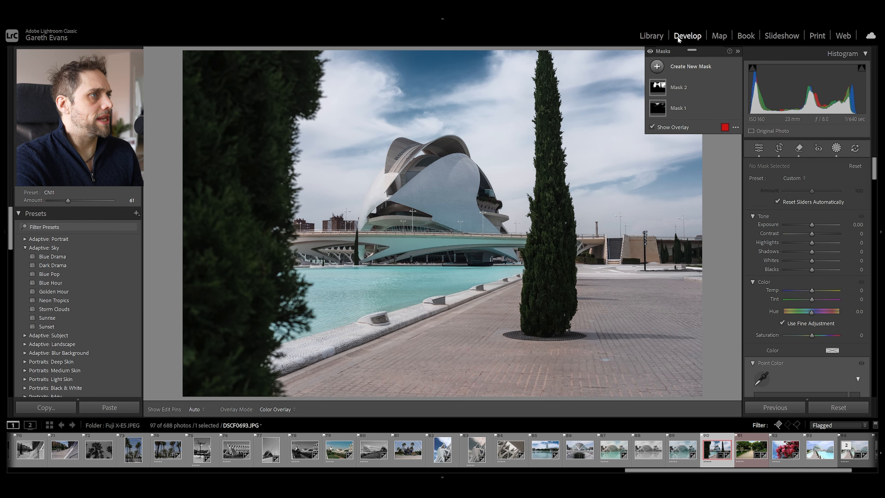
Step: Collapse the mask list and toggle all masks off and on several times to compare their effect on the sky
click(739, 51)
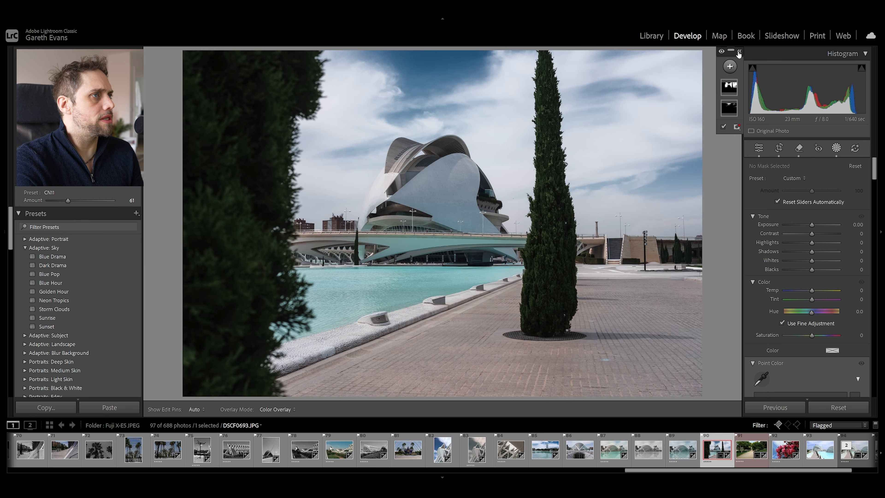
click(722, 51)
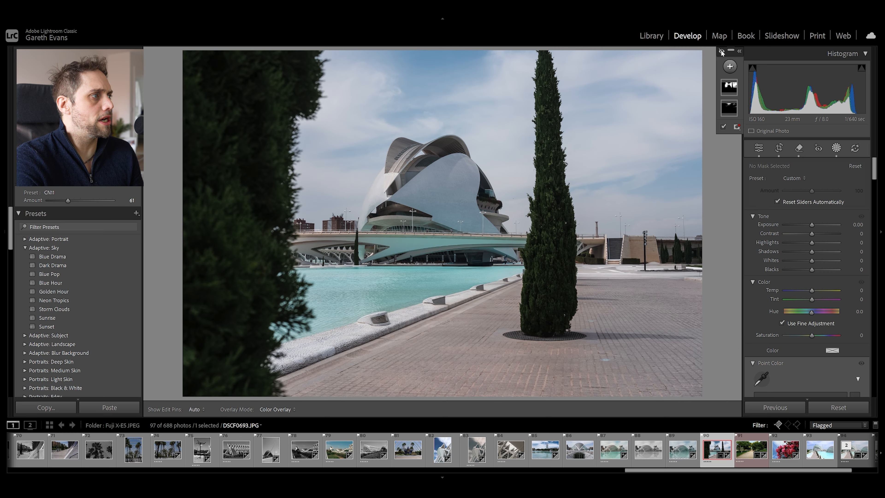
click(721, 52)
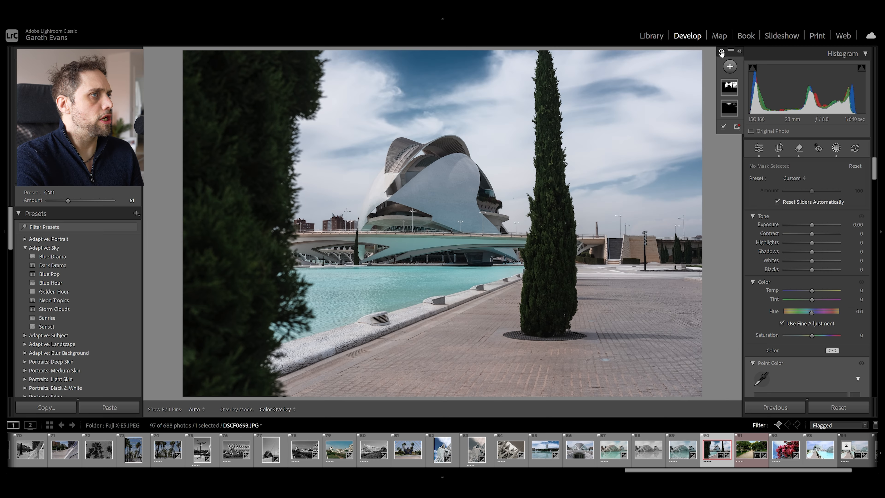
click(721, 52)
click(722, 52)
click(721, 52)
click(722, 51)
click(722, 52)
click(721, 51)
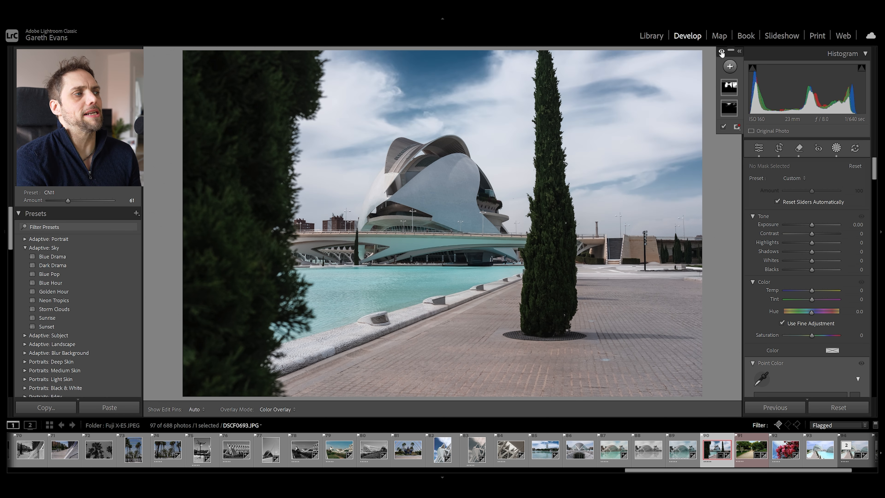